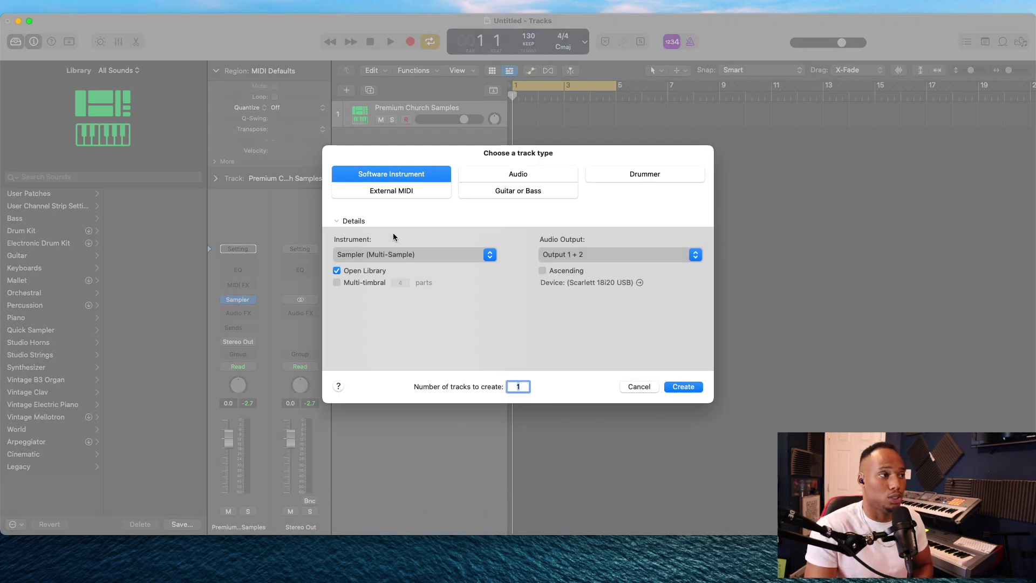
Create one software instrument track using the stereo Sampler (Multi-Sample) instrument.
{"action": "left_click", "coordinate": [396, 254]}
{"action": "mouse_move", "coordinate": [412, 369]}
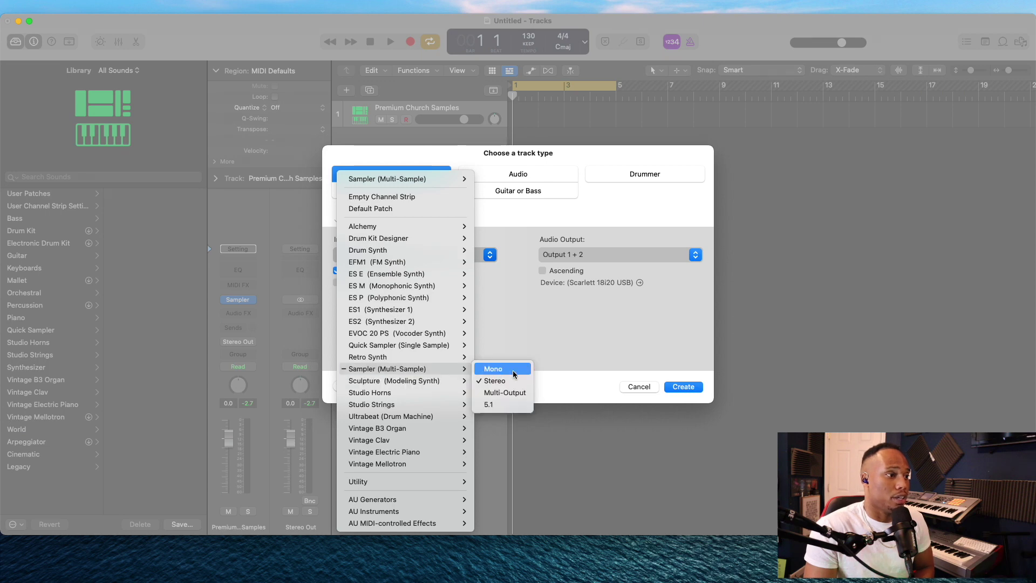
{"action": "left_click", "coordinate": [494, 380]}
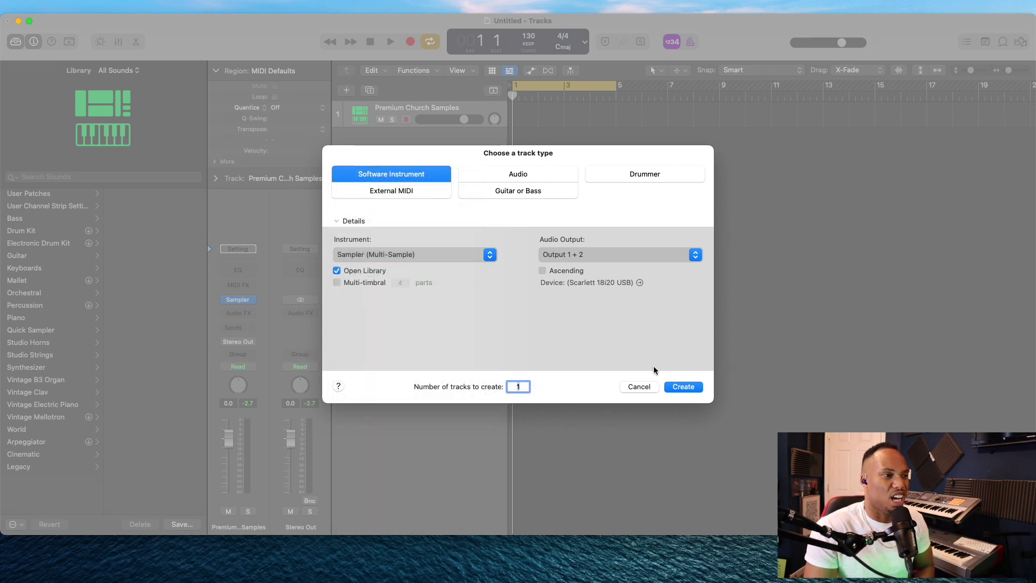
{"action": "left_click", "coordinate": [684, 386]}
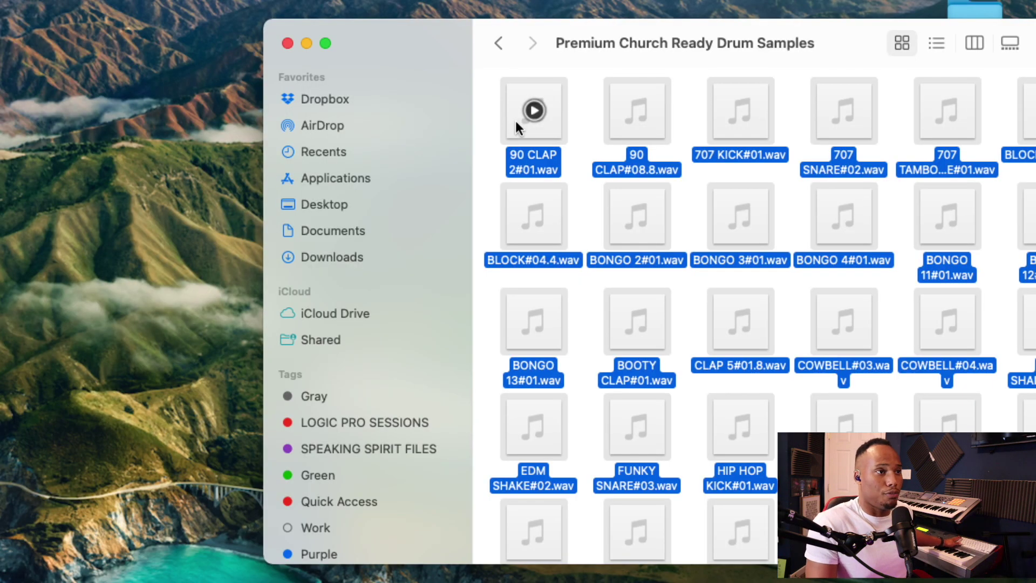
Load all the selected Premium Church Ready Drum Samples files onto a new Sampler (Chromatic Map) track and close the Sampler window.
{"action": "mouse_move", "coordinate": [608, 128]}
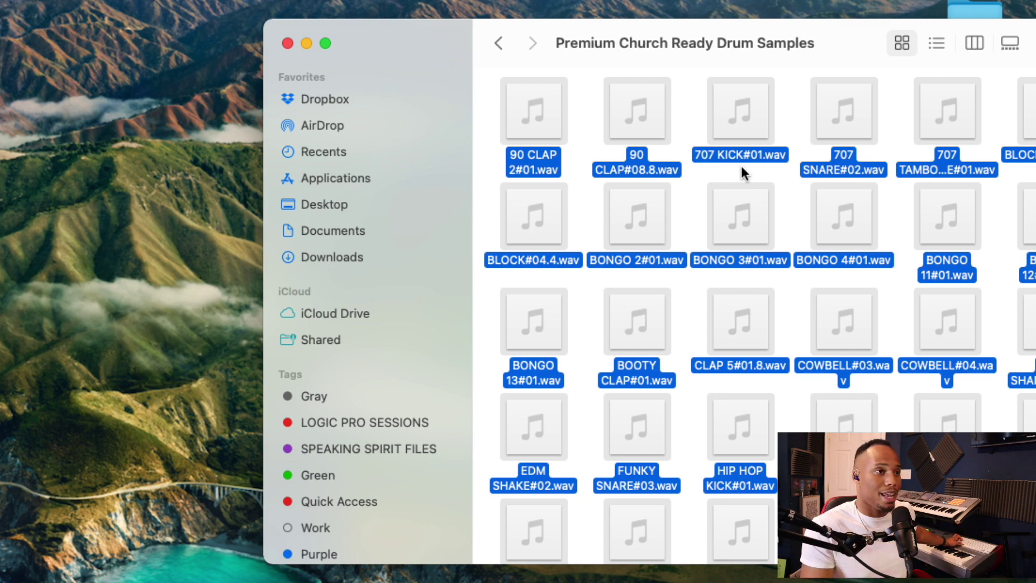
{"action": "left_click_drag", "start_coordinate": [721, 128], "coordinate": [2, 143]}
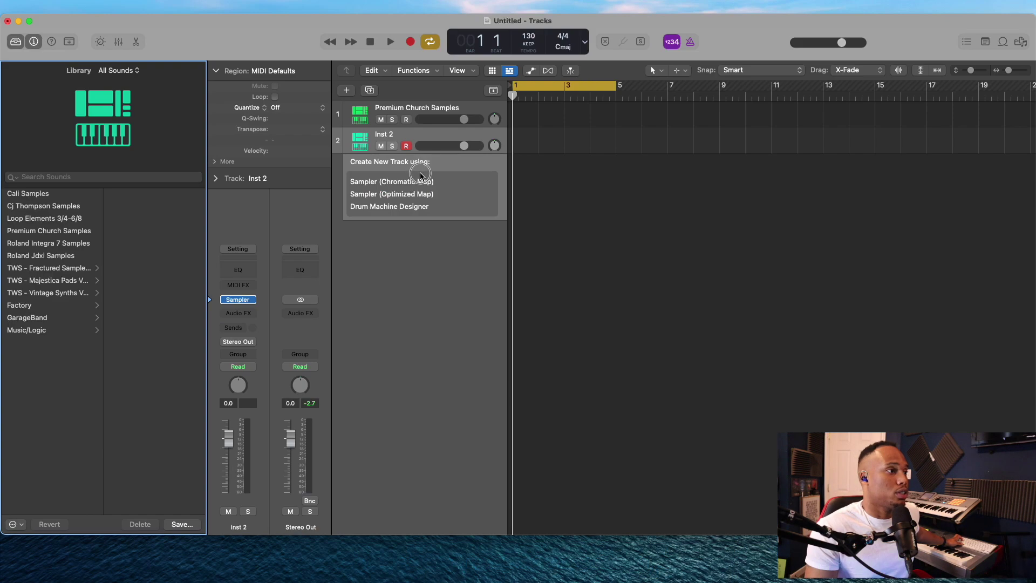
{"action": "left_click_drag", "start_coordinate": [421, 175], "coordinate": [427, 182]}
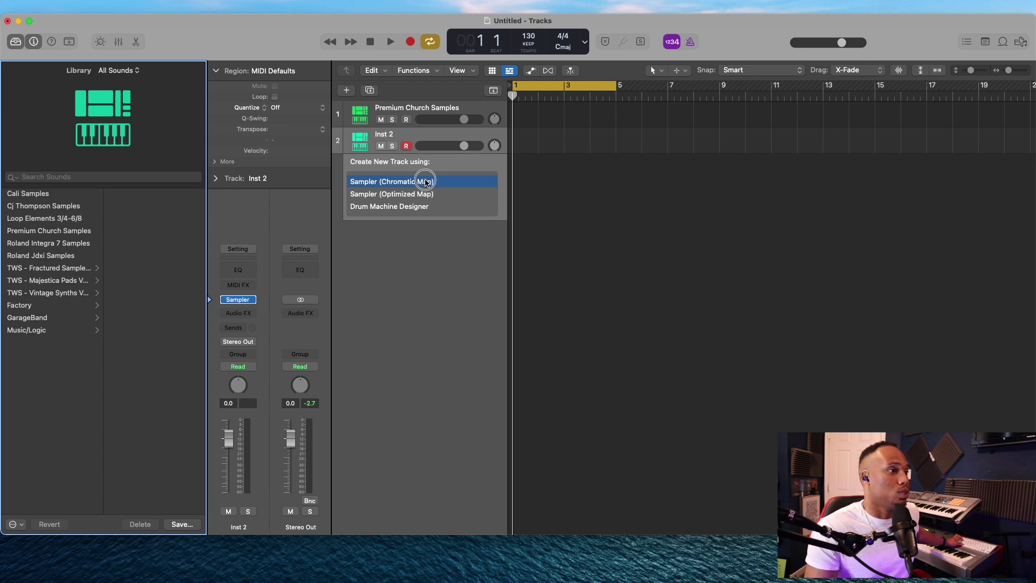
{"action": "left_click_drag", "start_coordinate": [416, 184], "coordinate": [416, 183]}
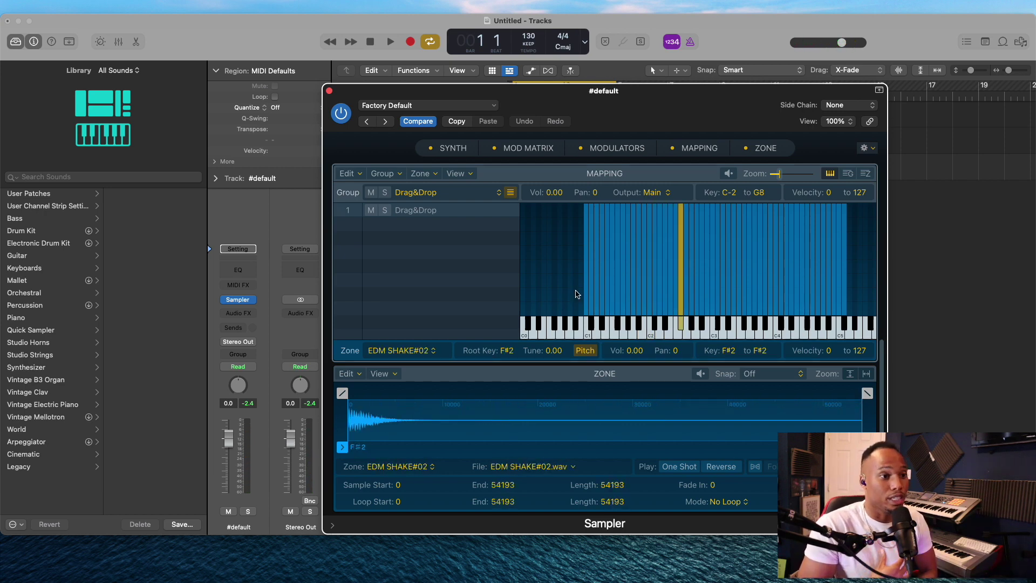
{"action": "left_click", "coordinate": [330, 92]}
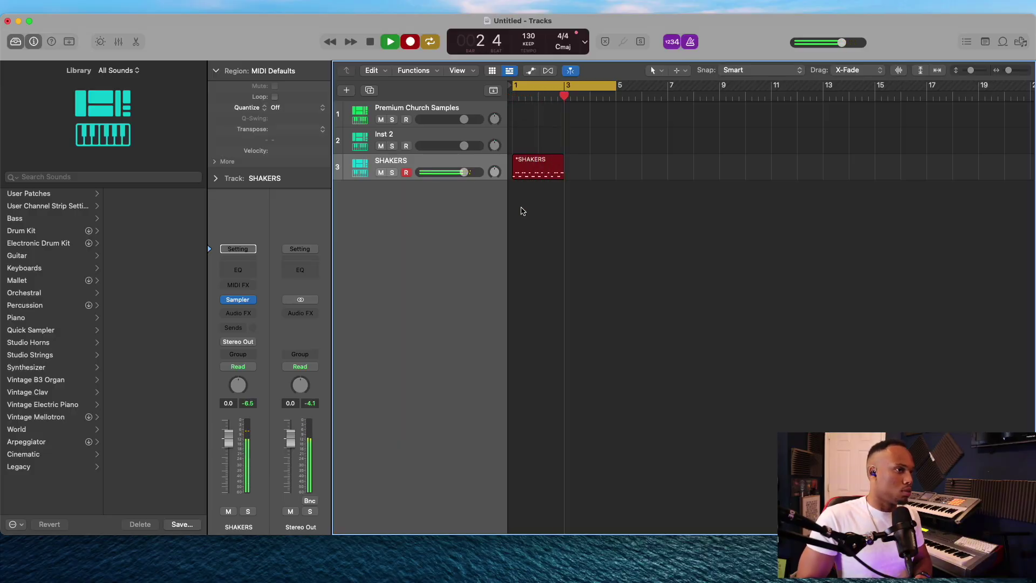
Finish recording the shaker pattern on the SHAKERS track, and quantize all its notes to 1/16 in the Piano Roll.
{"action": "key", "text": "space"}
{"action": "key", "text": "e"}
{"action": "key", "text": "e"}
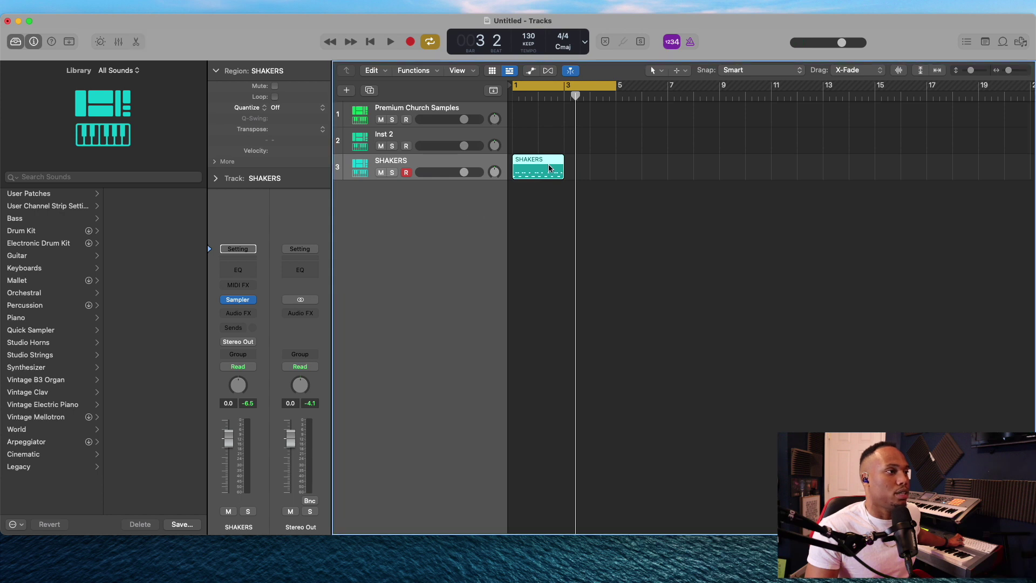
{"action": "double_click", "coordinate": [521, 162]}
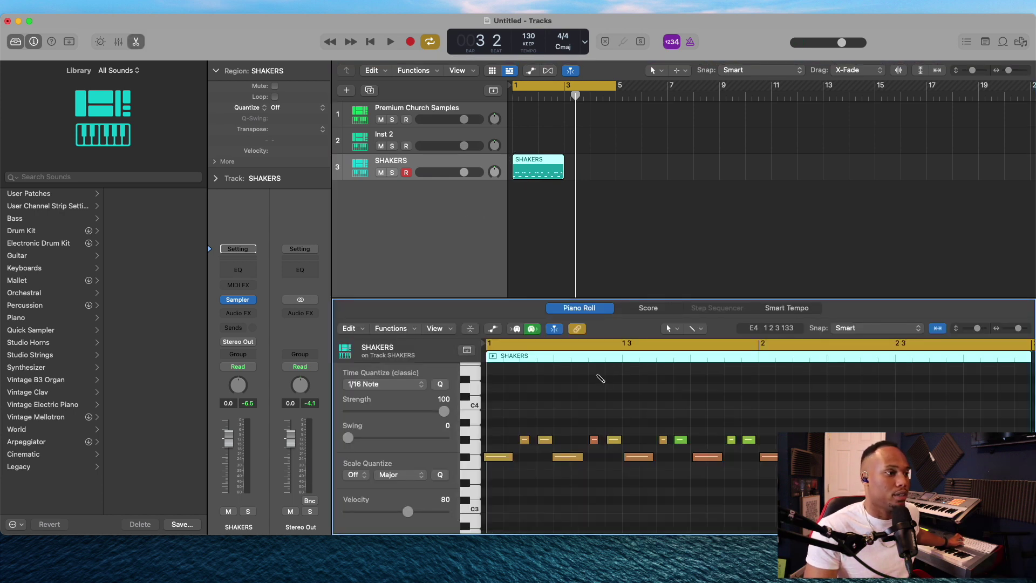
{"action": "key", "text": "super+a"}
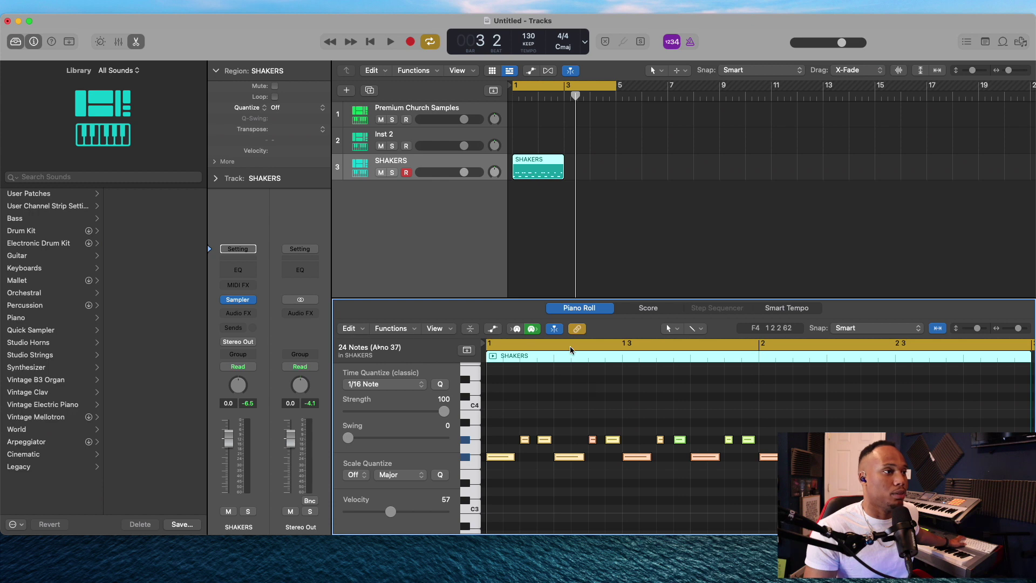
{"action": "key", "text": "space"}
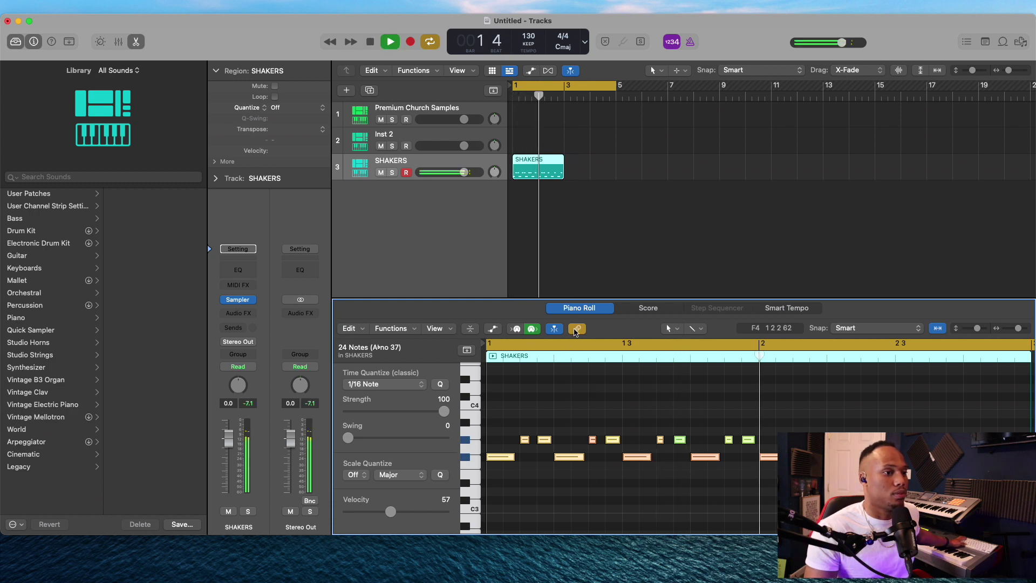
Copy the SHAKERS region to bar 3, join both regions into one four-bar region and play it back.
{"action": "key", "text": "space"}
{"action": "left_click", "coordinate": [545, 171]}
{"action": "left_click_drag", "start_coordinate": [538, 172], "coordinate": [592, 174]}
{"action": "left_click", "coordinate": [470, 165]}
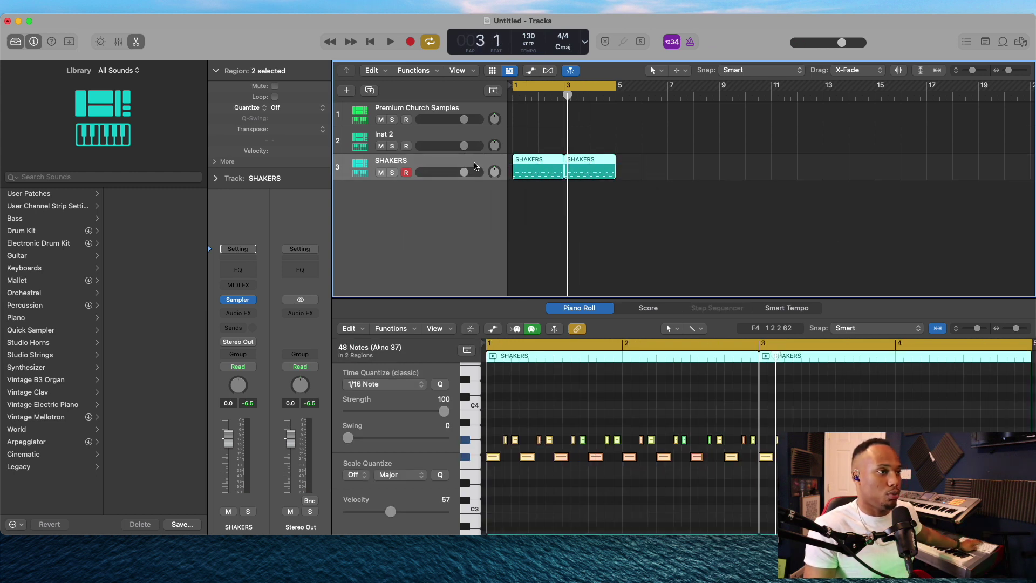
{"action": "key", "text": "super+j"}
{"action": "key", "text": "space"}
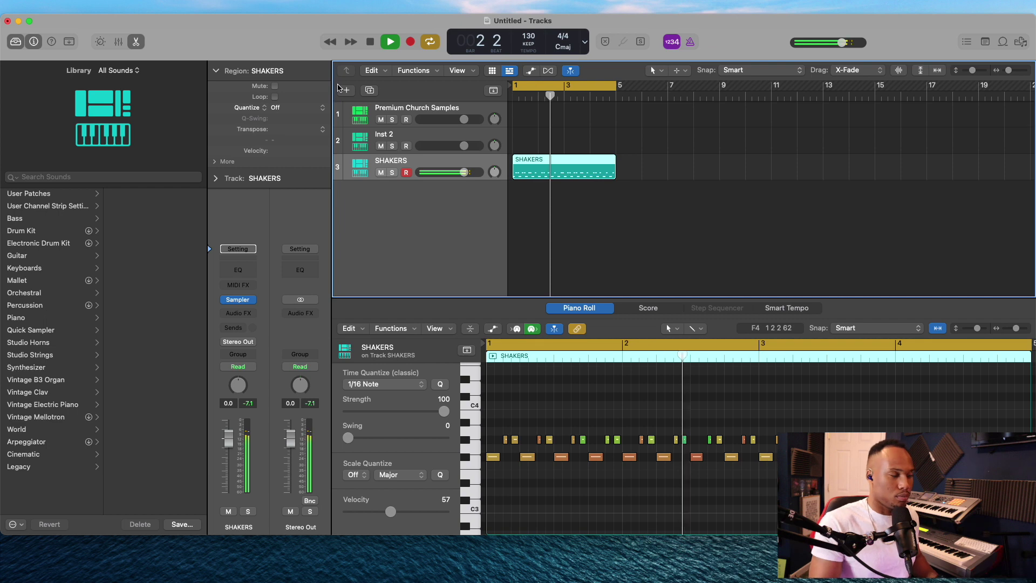
{"action": "key", "text": "space"}
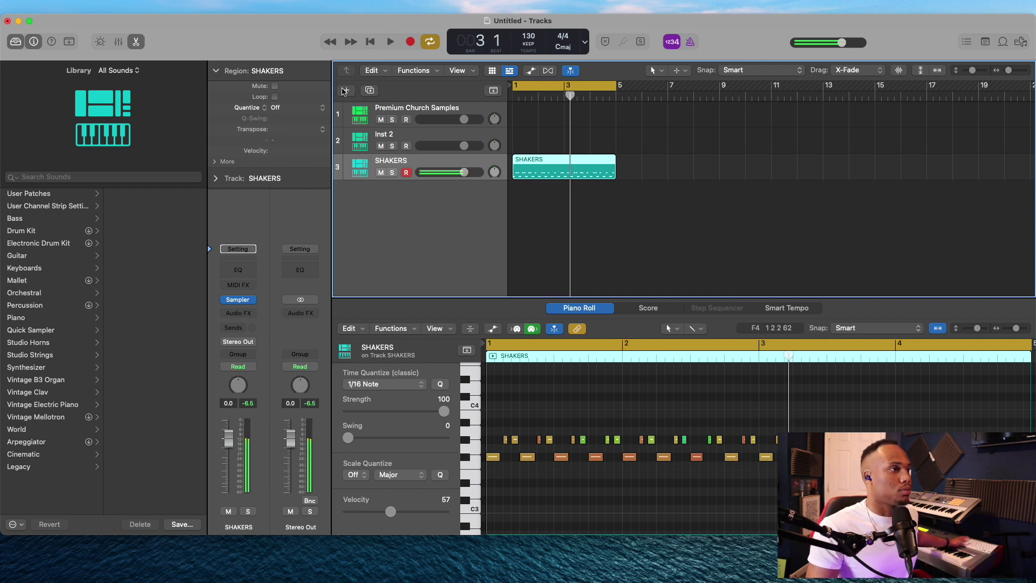
Duplicate the SHAKERS track with its Sampler settings and name the new track CLAP.
{"action": "left_click", "coordinate": [369, 91]}
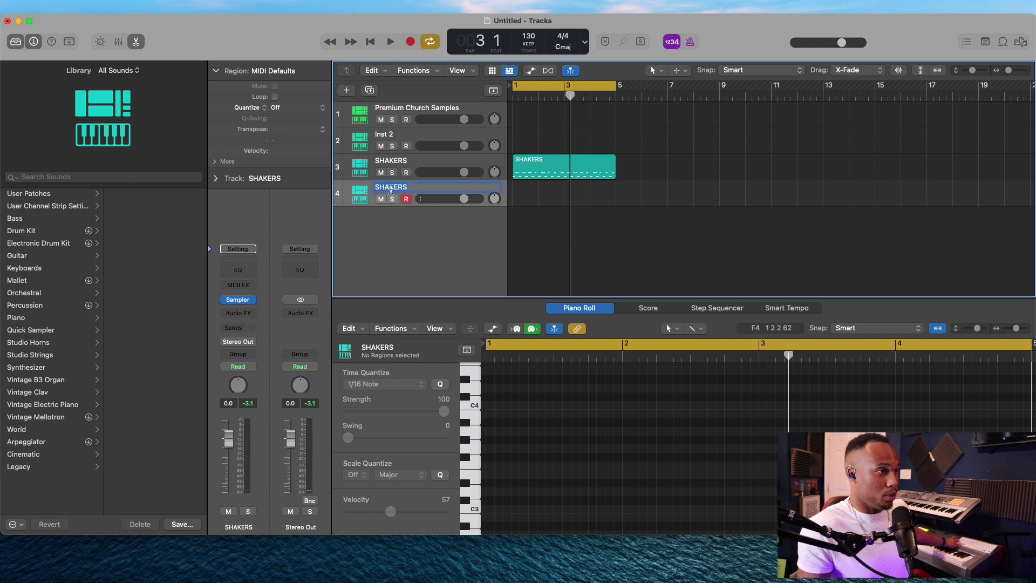
{"action": "type", "text": "CLAP"}
{"action": "key", "text": "Return"}
Record a clap pattern over bars 1 to 4 on the CLAP track and quantize all its notes to 1/16.
{"action": "key", "text": "r"}
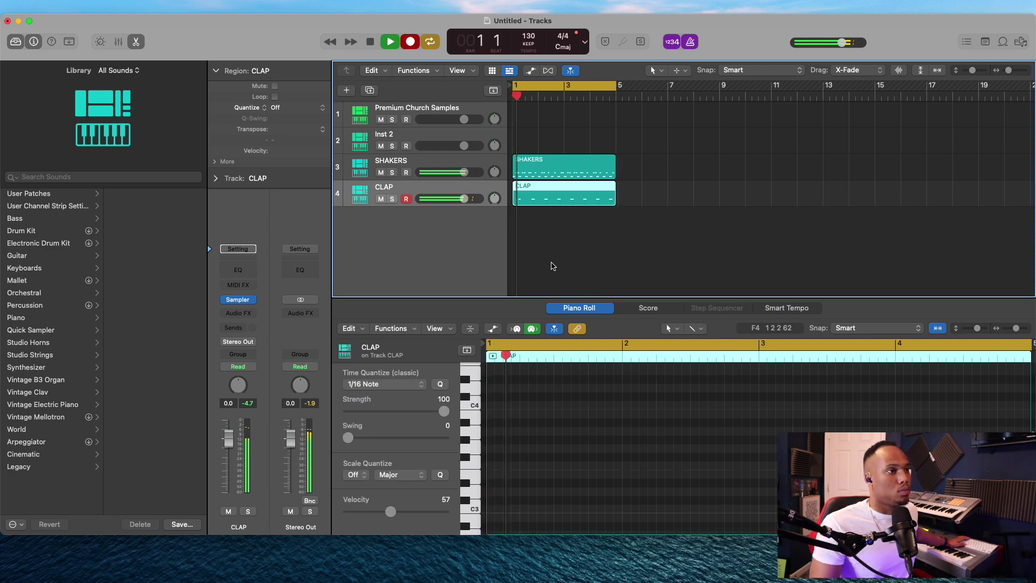
{"action": "key", "text": "space"}
{"action": "key", "text": "e"}
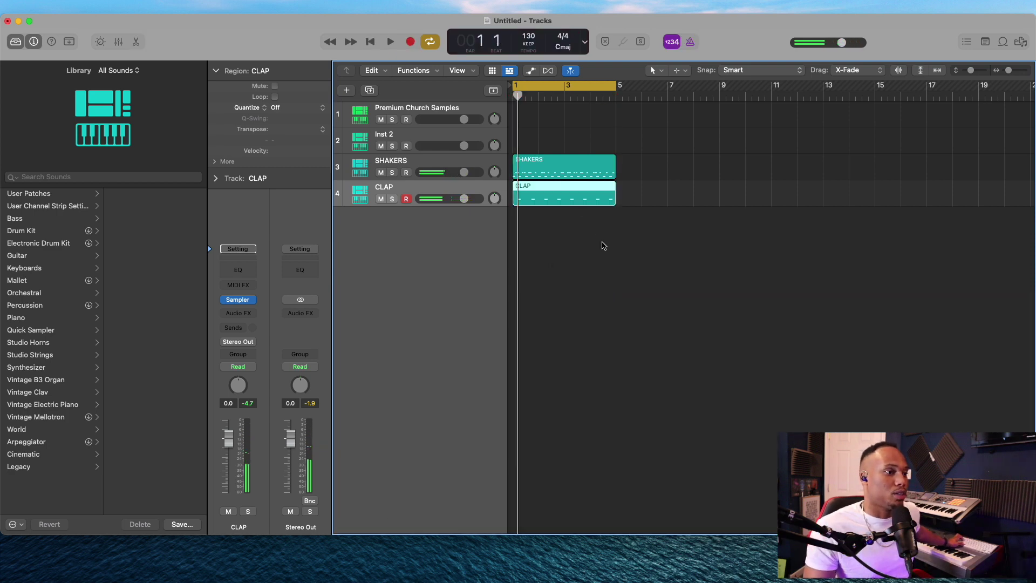
{"action": "double_click", "coordinate": [563, 197]}
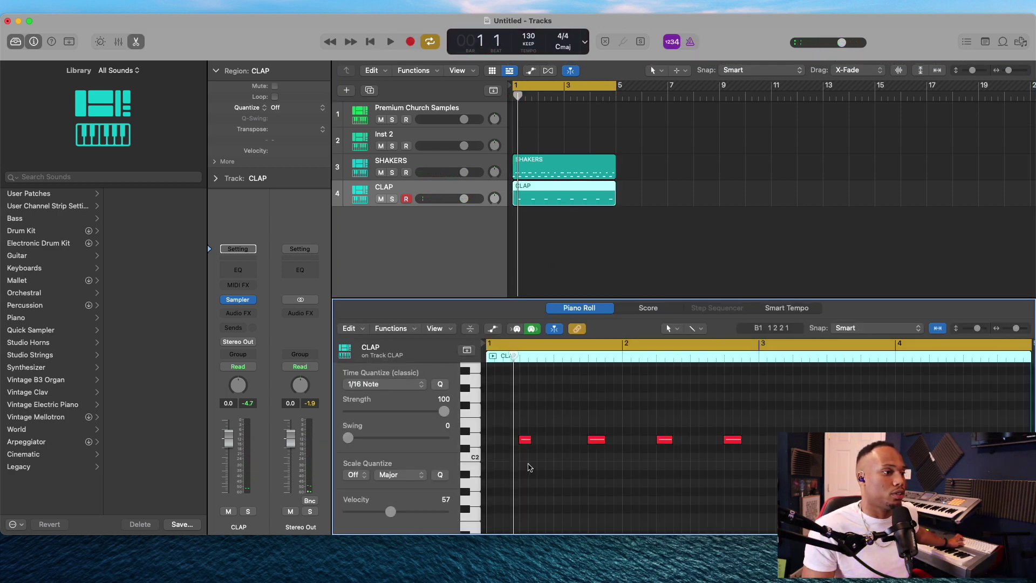
{"action": "key", "text": "super+a"}
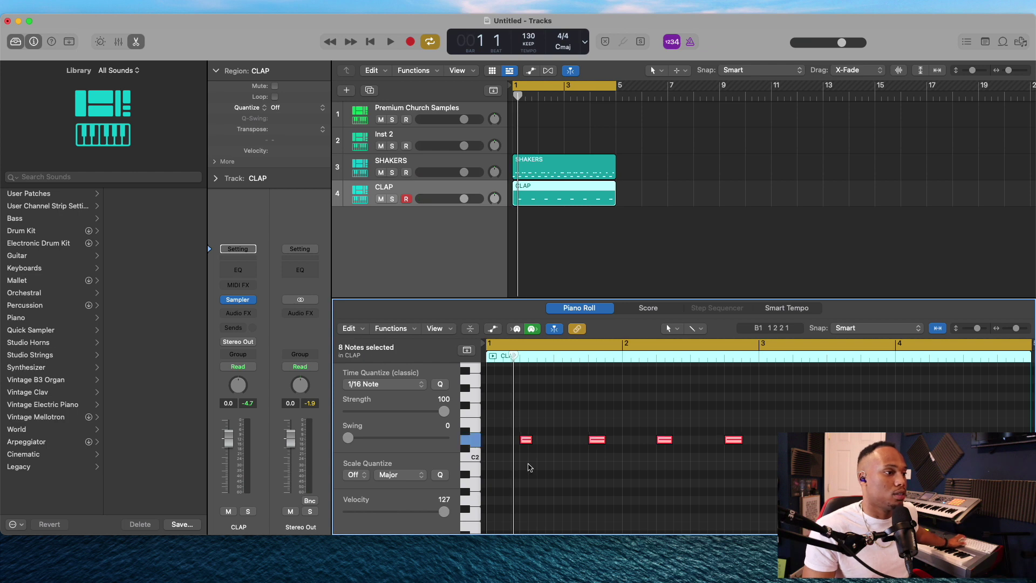
{"action": "key", "text": "space"}
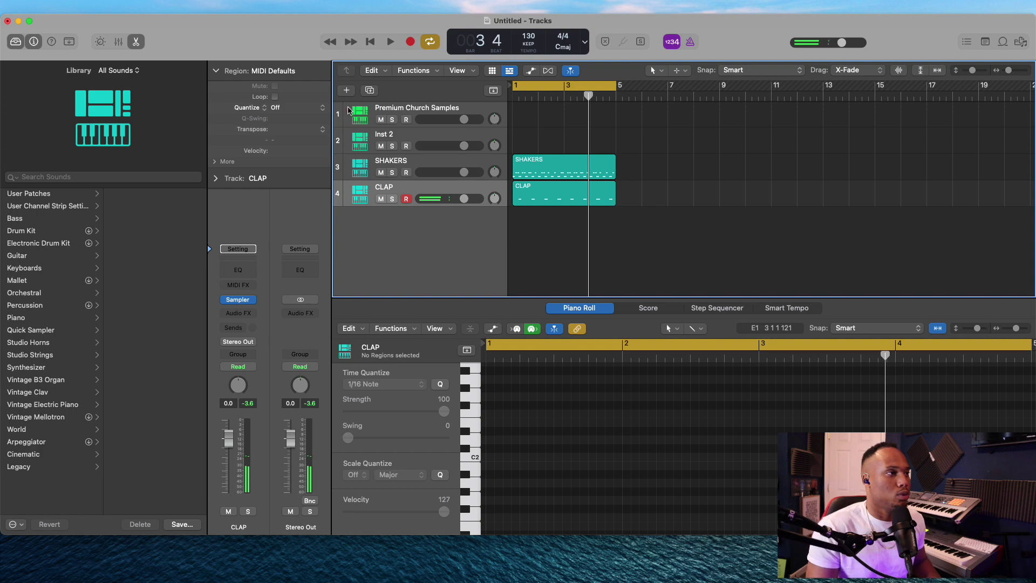
Duplicate the CLAP track with its Sampler settings and name the new track BONGO.
{"action": "left_click", "coordinate": [346, 89]}
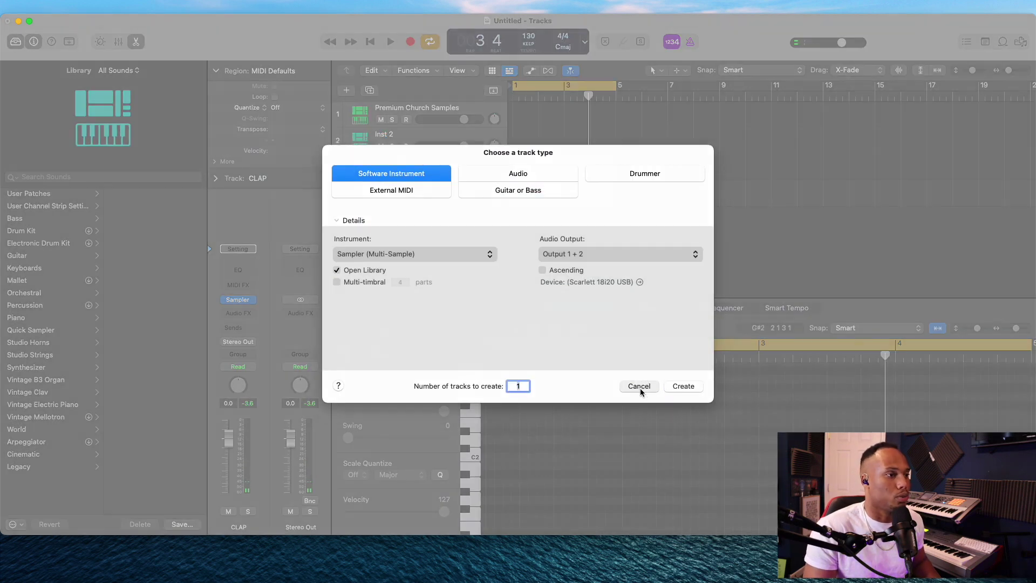
{"action": "left_click", "coordinate": [639, 387]}
{"action": "left_click", "coordinate": [369, 90]}
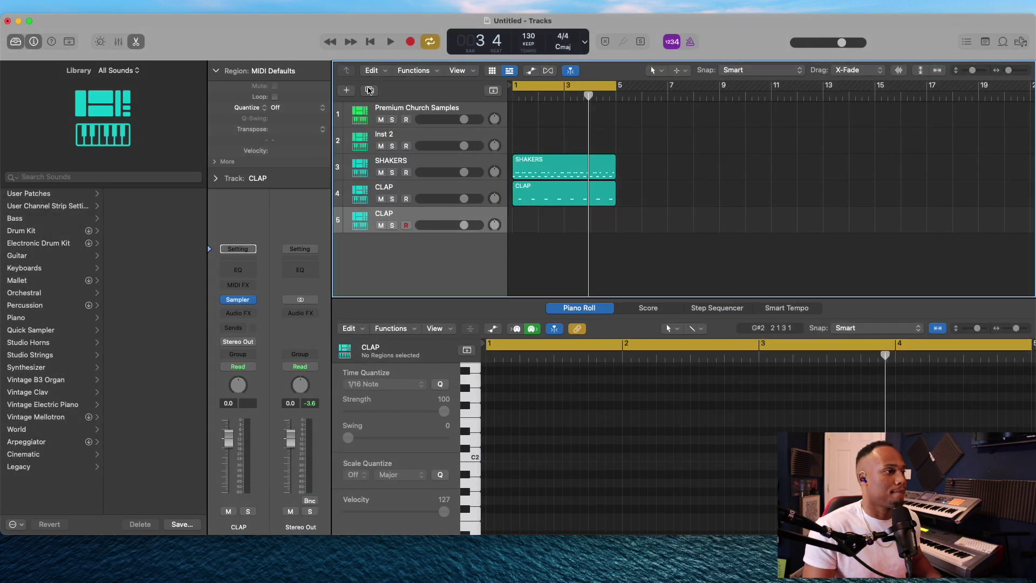
Record a bongo pattern over bars 1 to 4 on the BONGO track.
{"action": "key", "text": "r"}
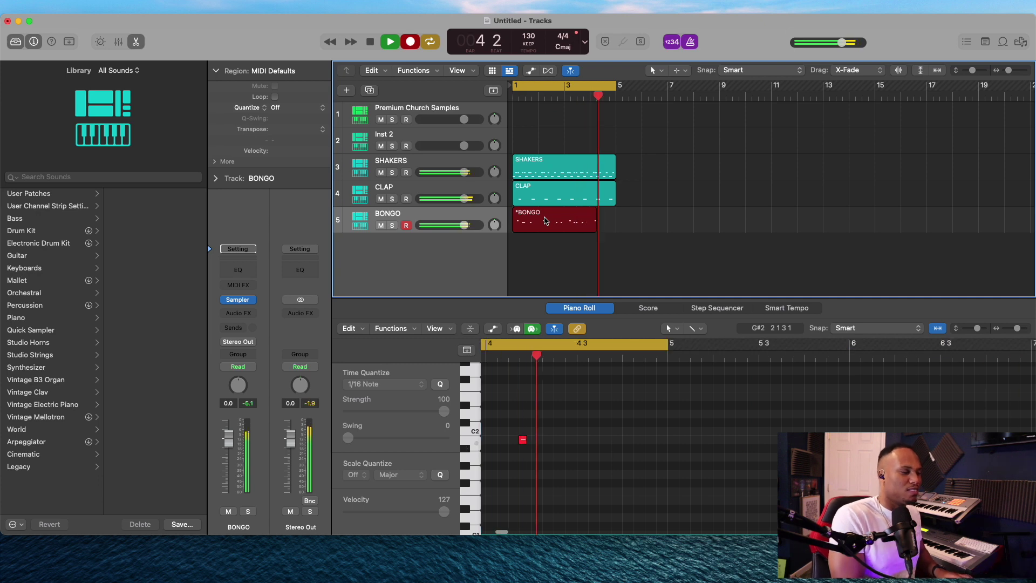
{"action": "key", "text": "space"}
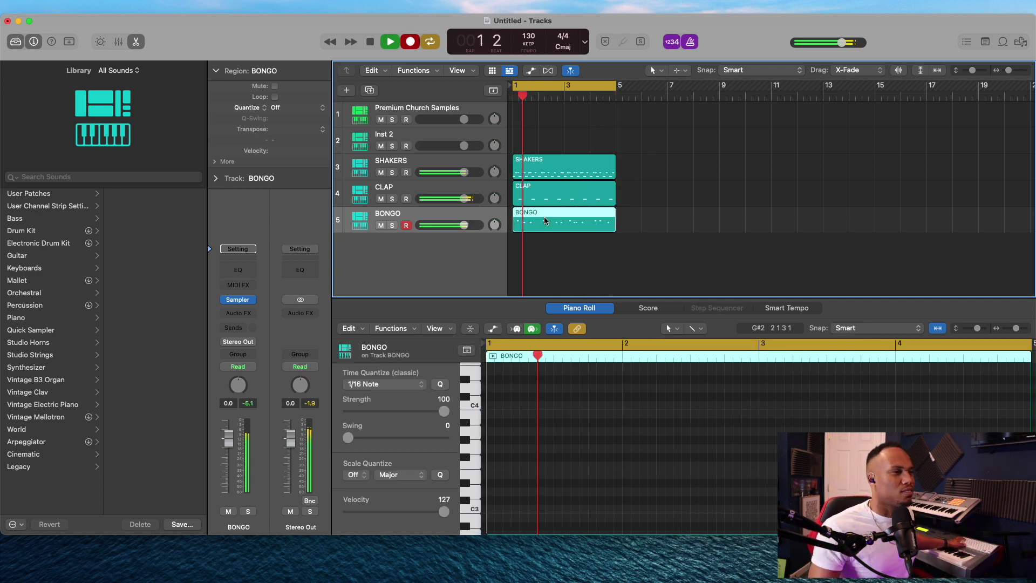
{"action": "key", "text": "e"}
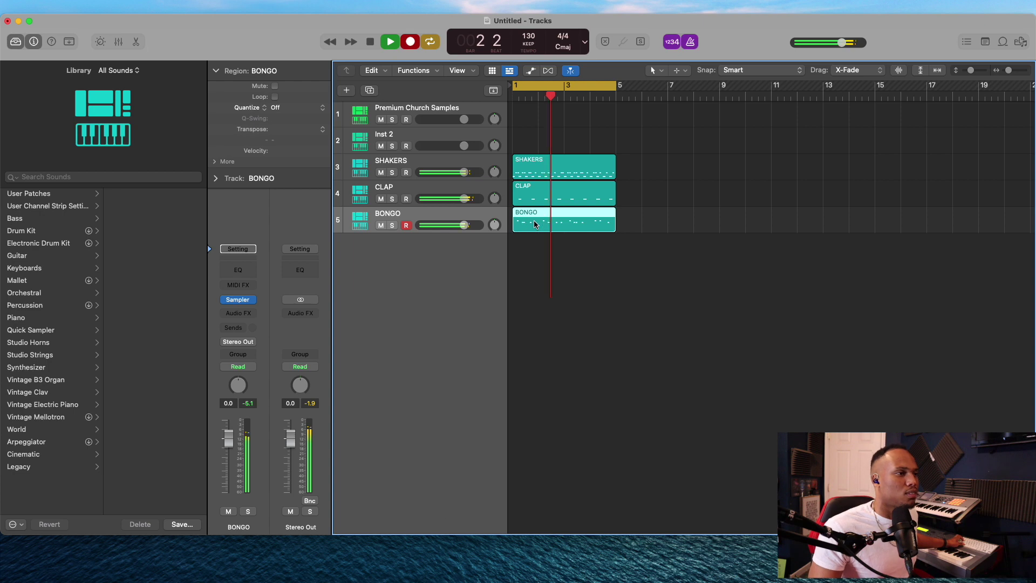
Open the BONGO region in the Piano Roll, set the track's volume to -8.2 dB and stop the transport.
{"action": "double_click", "coordinate": [533, 220]}
{"action": "left_click_drag", "start_coordinate": [464, 225], "coordinate": [424, 225]}
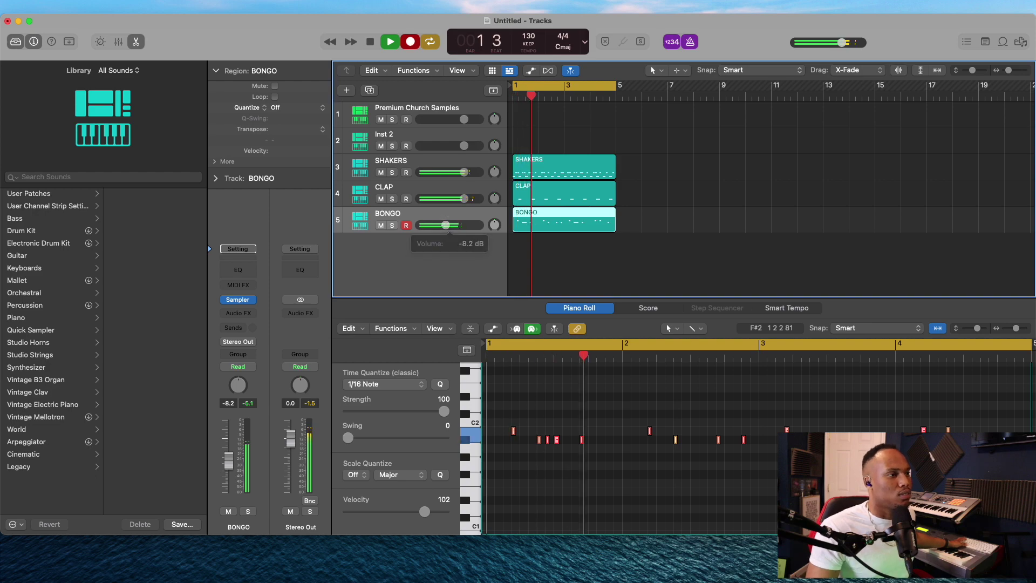
{"action": "key", "text": "space"}
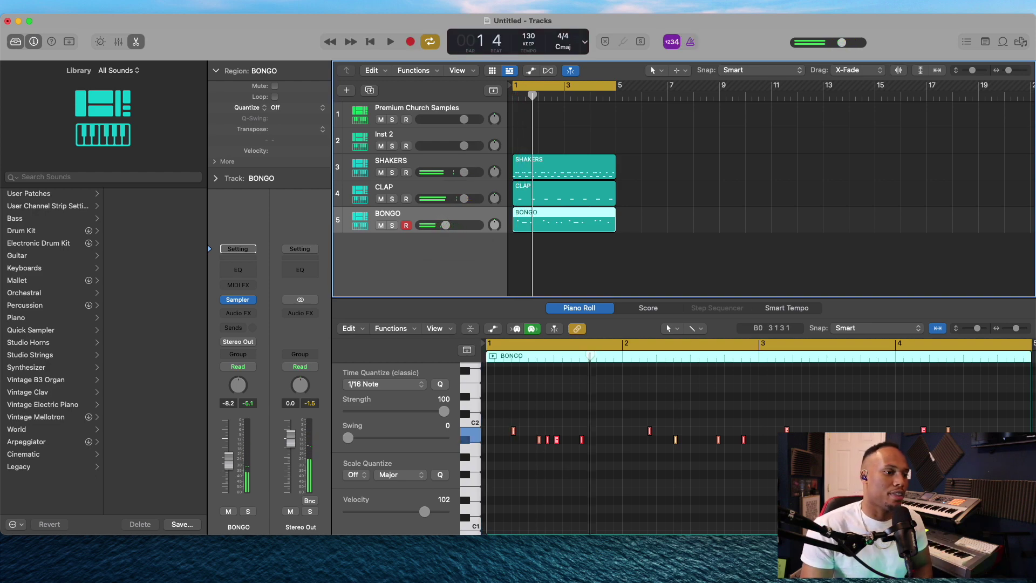